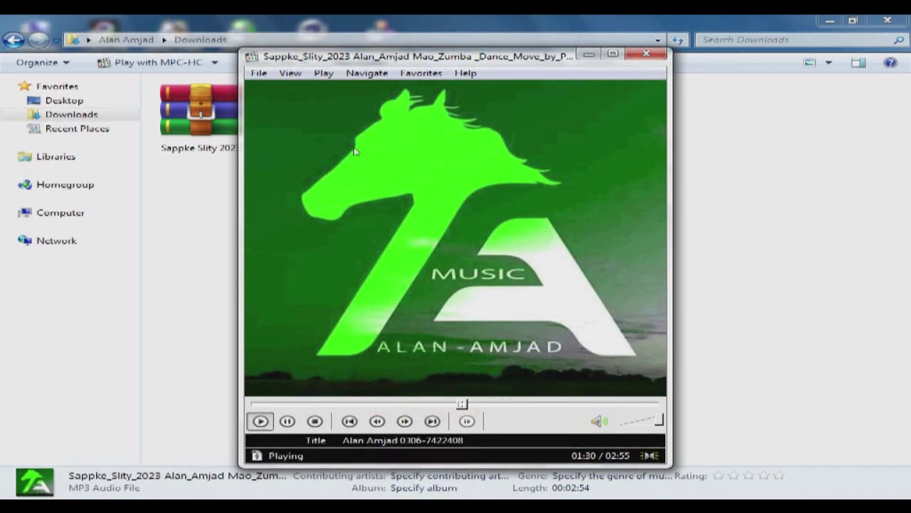
# Close the media player and check the full file name in the Sappke_Slity_2023 MP3 file's properties
pyautogui.click(645, 54)
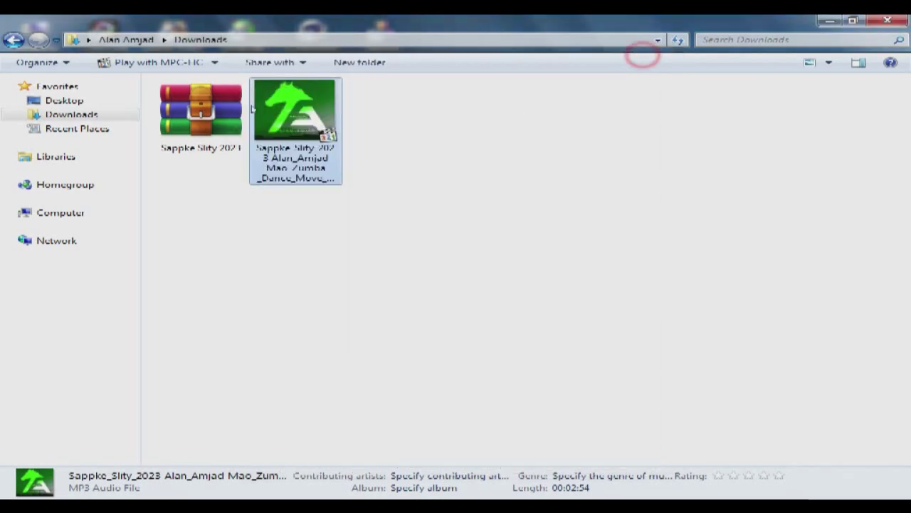
pyautogui.rightClick(260, 102)
pyautogui.click(305, 396)
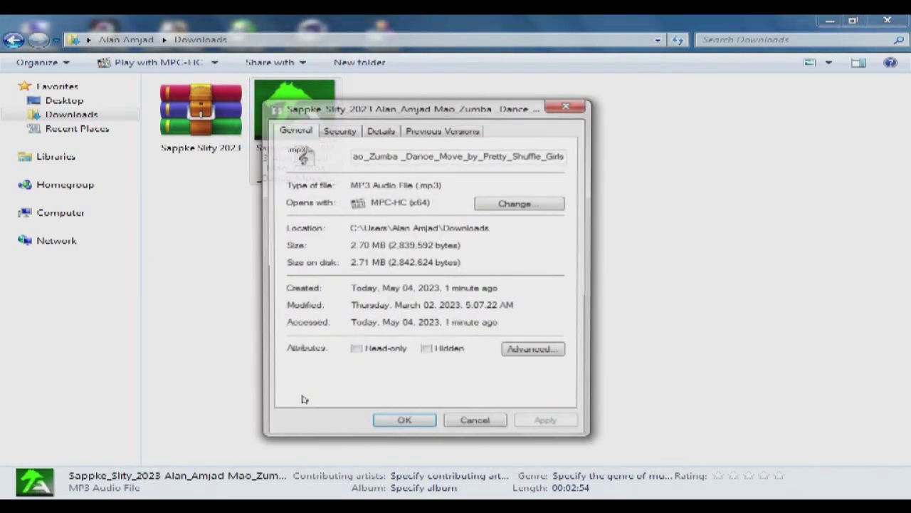
pyautogui.hotkey('ctrl', 'a')
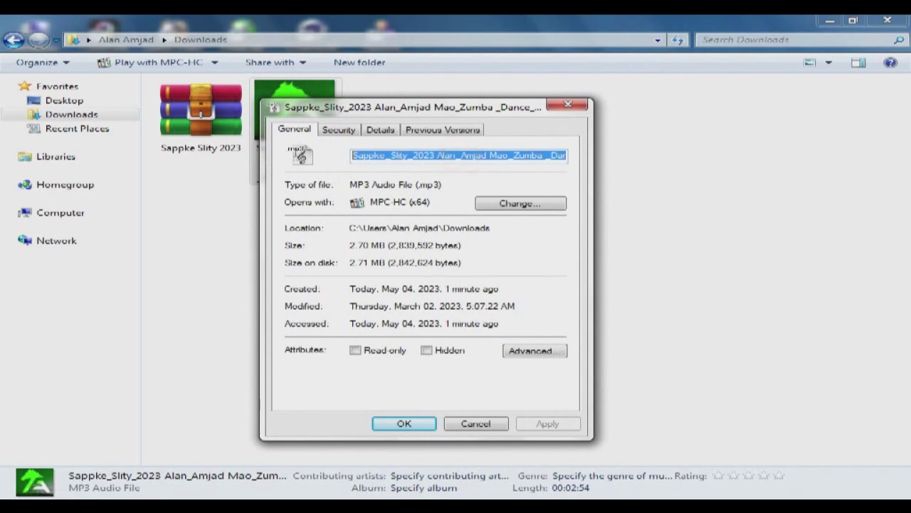
pyautogui.moveTo(488, 155); pyautogui.dragTo(312, 153)
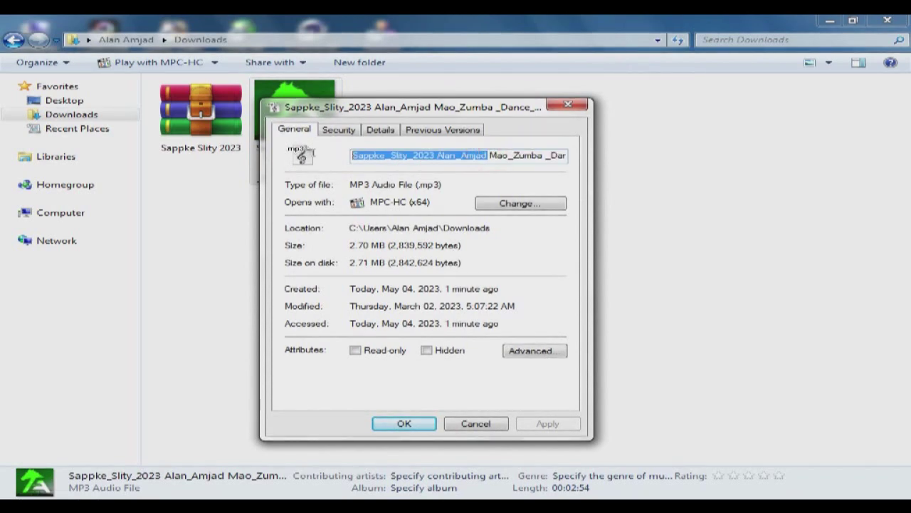
pyautogui.click(579, 105)
# Extract the Sappke Slity 2023 archive in the Downloads folder, refresh the view and open the extracted folder
pyautogui.rightClick(185, 111)
pyautogui.click(214, 177)
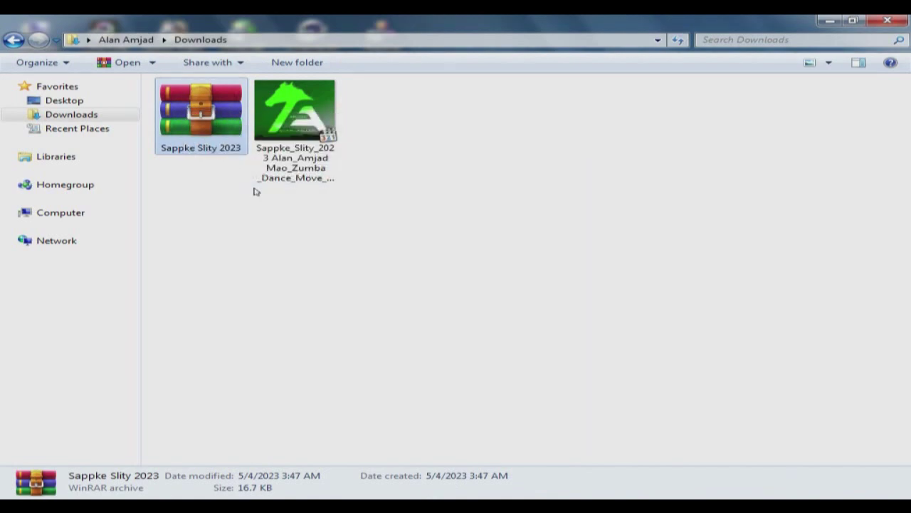
pyautogui.rightClick(255, 189)
pyautogui.click(283, 240)
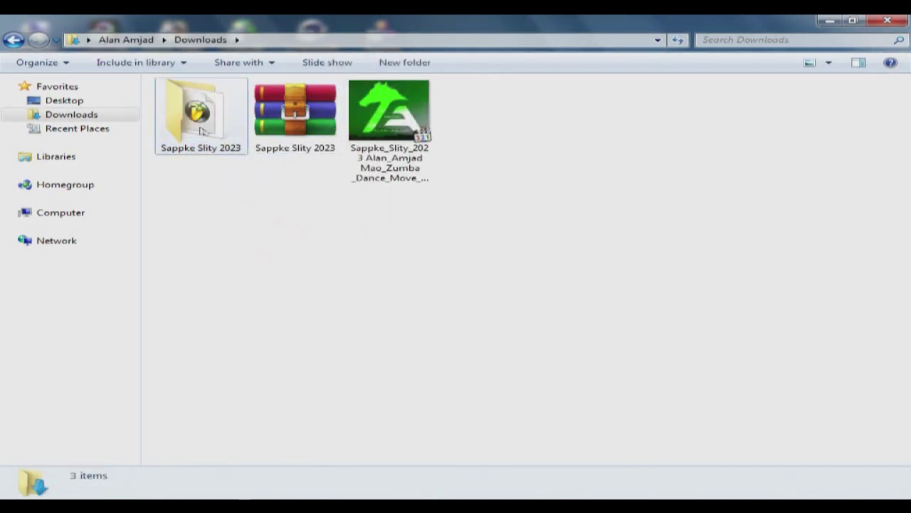
pyautogui.click(218, 131)
pyautogui.rightClick(201, 110)
pyautogui.click(221, 115)
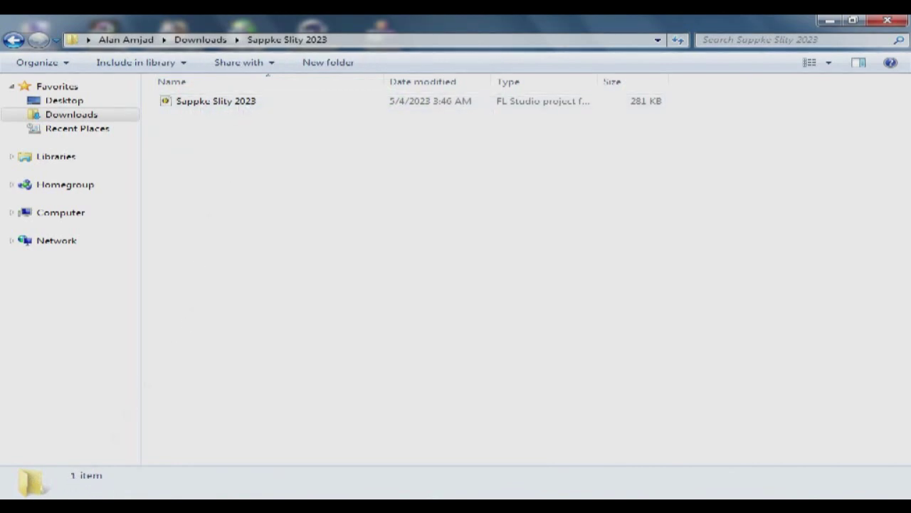
# Launch FL Studio and start a new project
pyautogui.press('super')
pyautogui.click(90, 222)
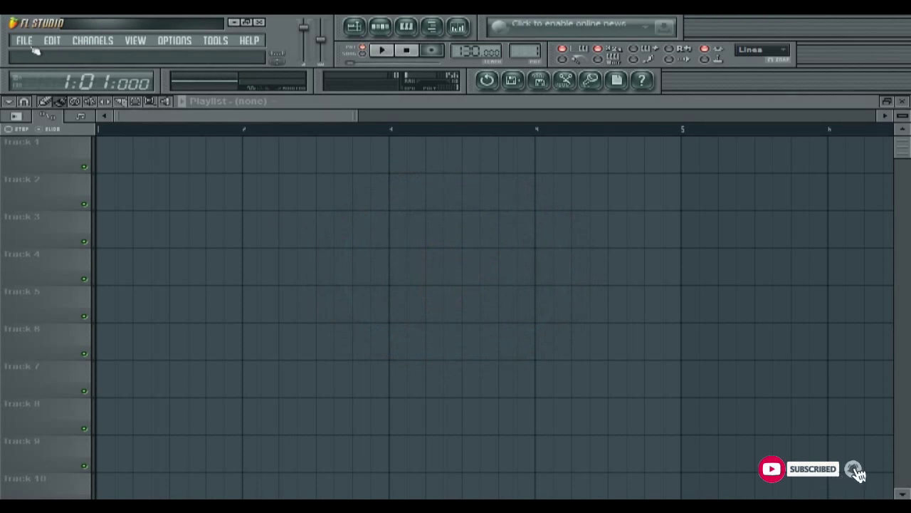
pyautogui.click(23, 41)
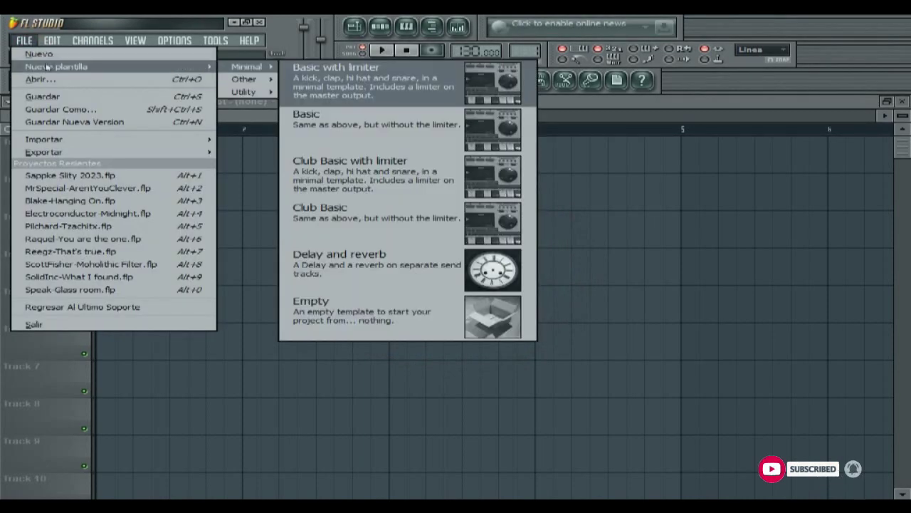
pyautogui.click(47, 54)
# Open the Sappke Slity 2023 project from the extracted folder in Downloads
pyautogui.click(24, 41)
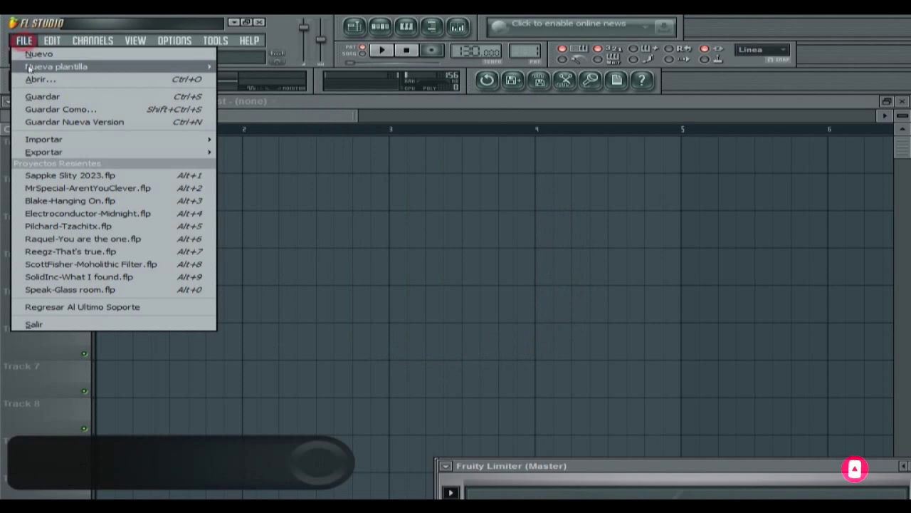
pyautogui.click(42, 80)
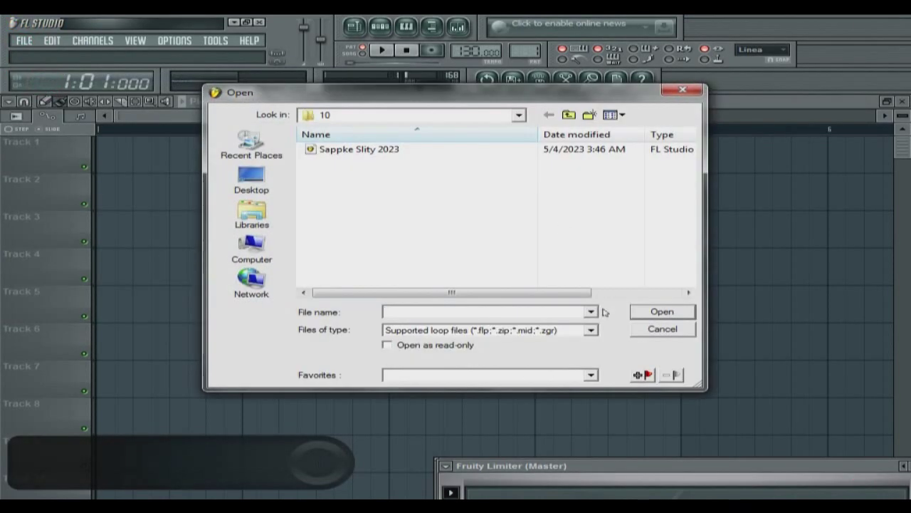
pyautogui.click(252, 179)
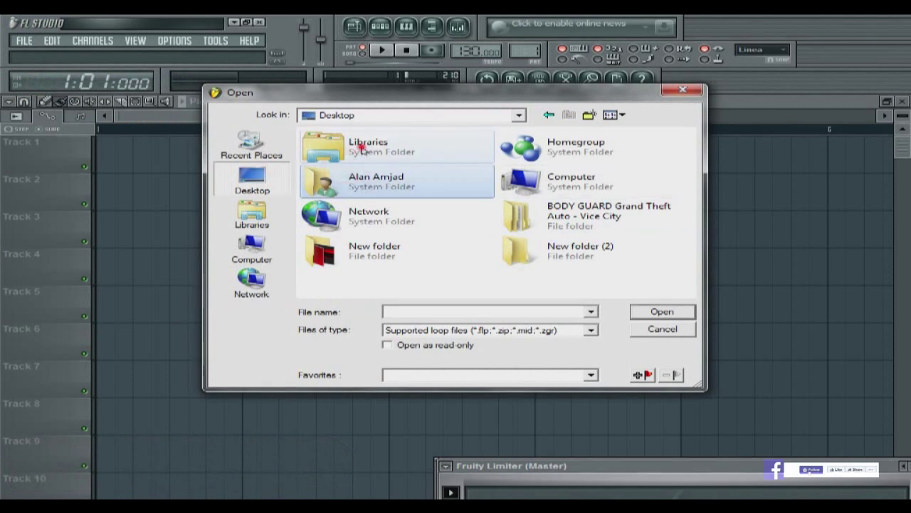
pyautogui.doubleClick(319, 158)
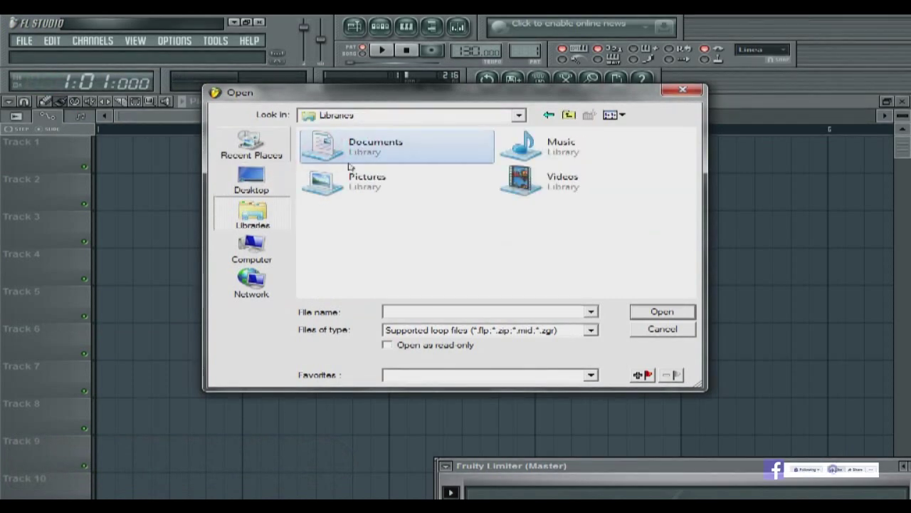
pyautogui.click(252, 179)
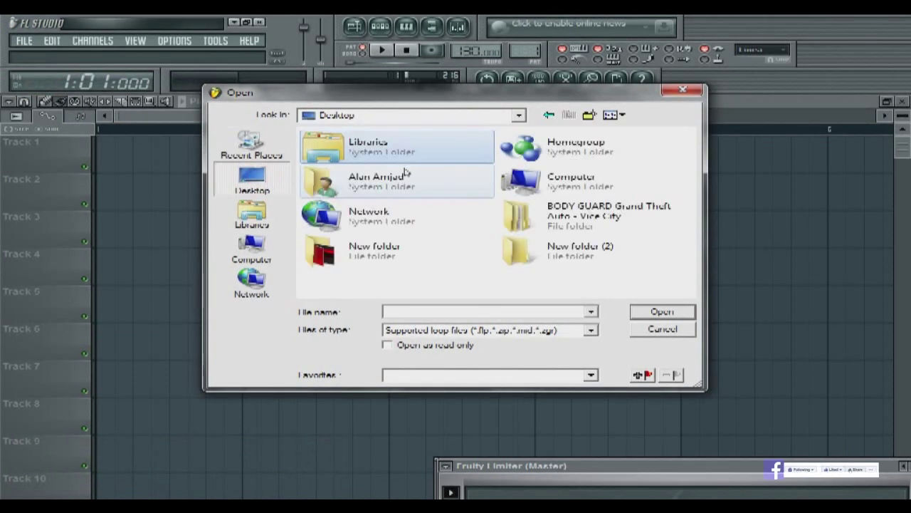
pyautogui.doubleClick(356, 191)
pyautogui.doubleClick(465, 152)
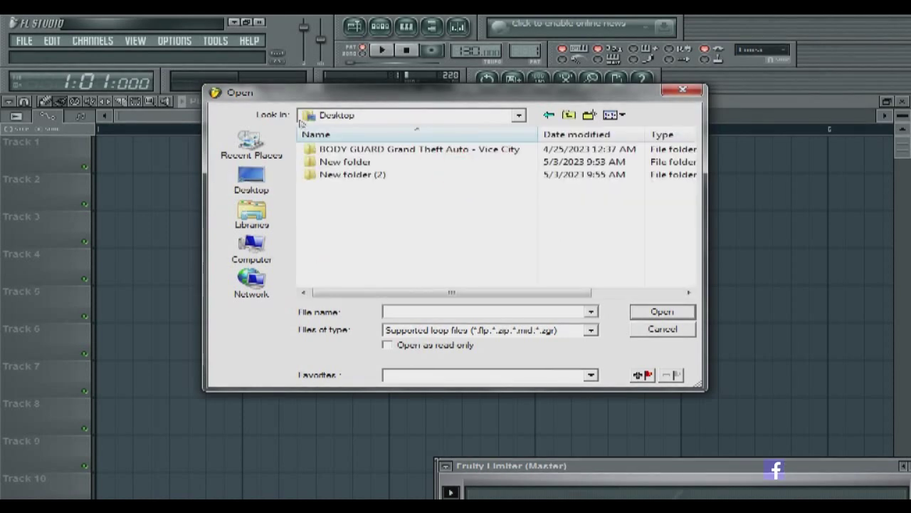
pyautogui.click(549, 118)
pyautogui.doubleClick(539, 163)
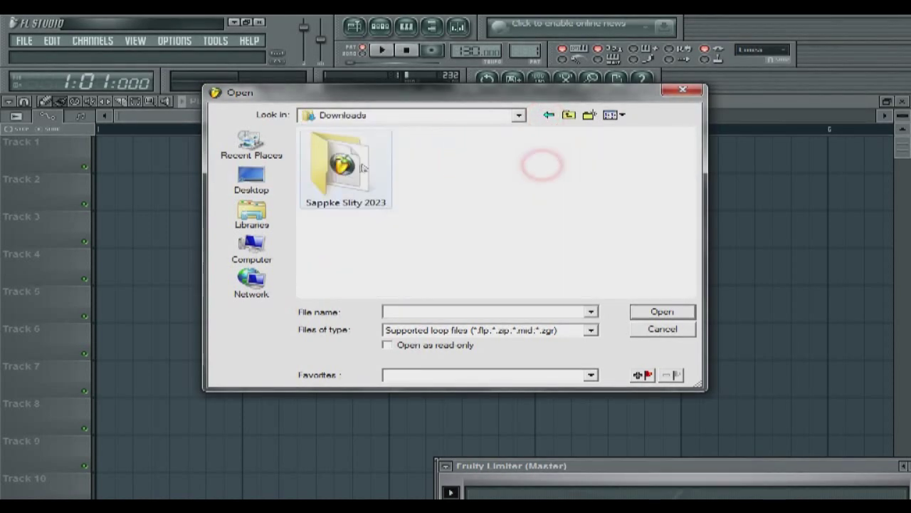
pyautogui.doubleClick(359, 166)
pyautogui.doubleClick(370, 151)
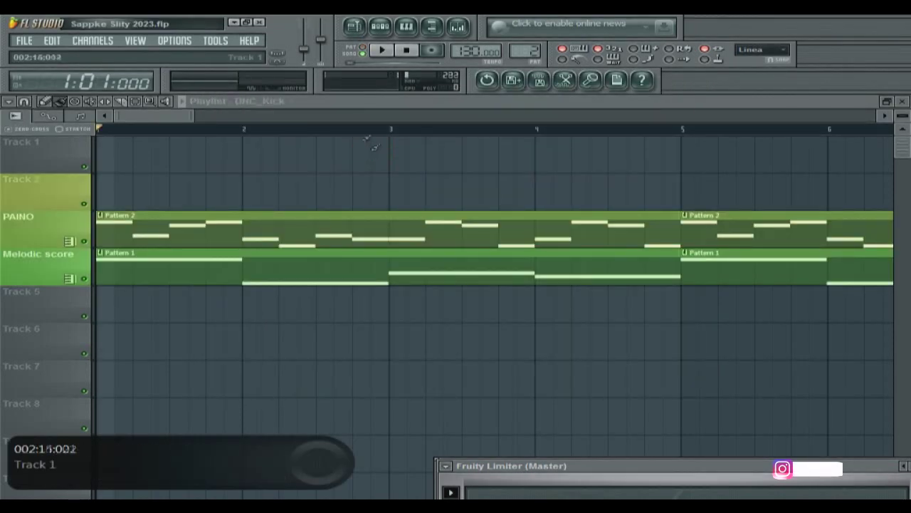
# Reset the main volume of the opened project
pyautogui.moveTo(193, 115); pyautogui.dragTo(856, 115)
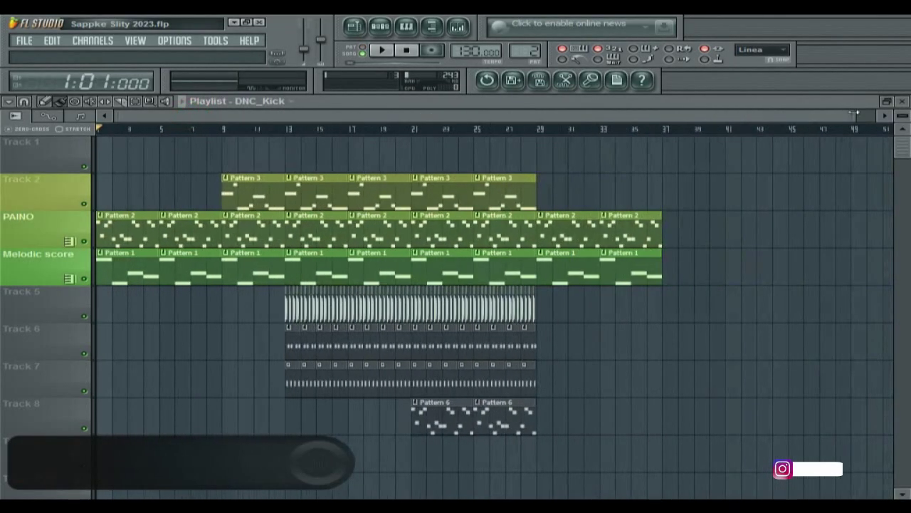
pyautogui.rightClick(306, 46)
pyautogui.click(310, 51)
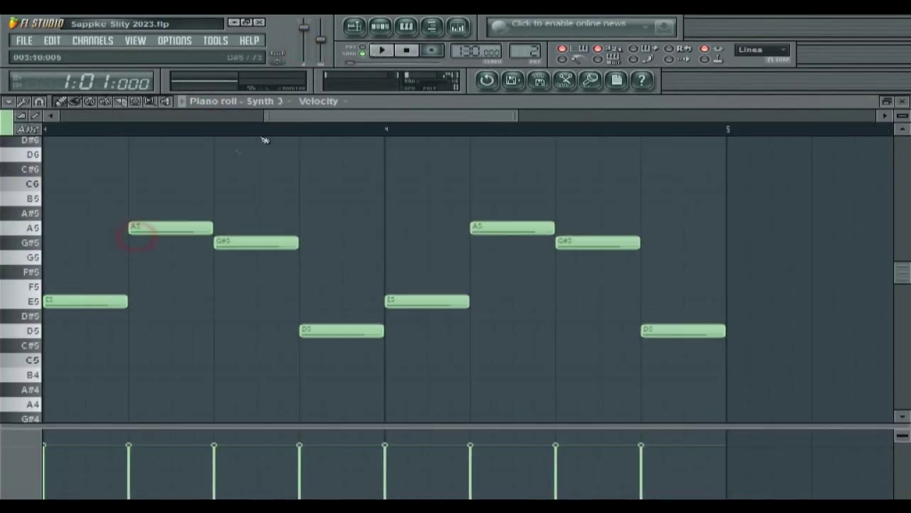
# Play Pattern 2's Synth 3 melody in pattern mode from the piano roll, close the piano roll and stop playback
pyautogui.moveTo(276, 119); pyautogui.dragTo(64, 116)
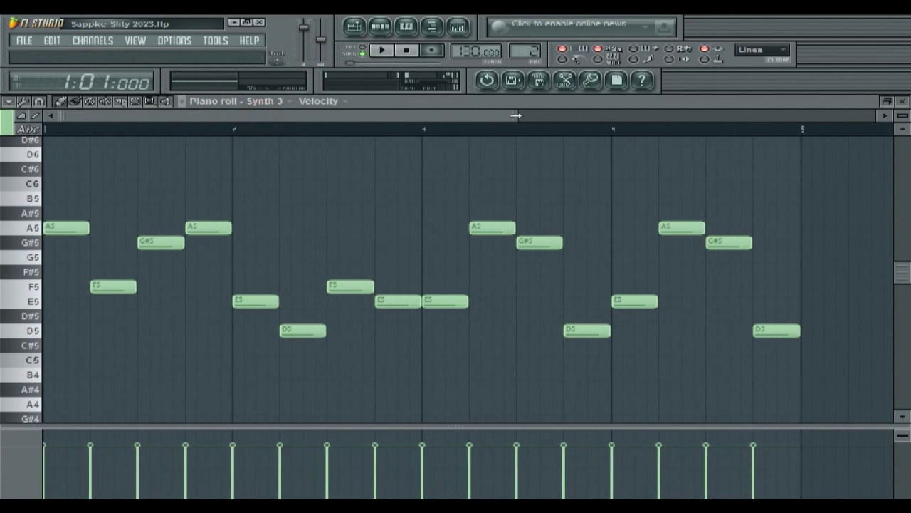
pyautogui.moveTo(516, 115); pyautogui.dragTo(737, 116)
pyautogui.click(362, 48)
pyautogui.click(382, 50)
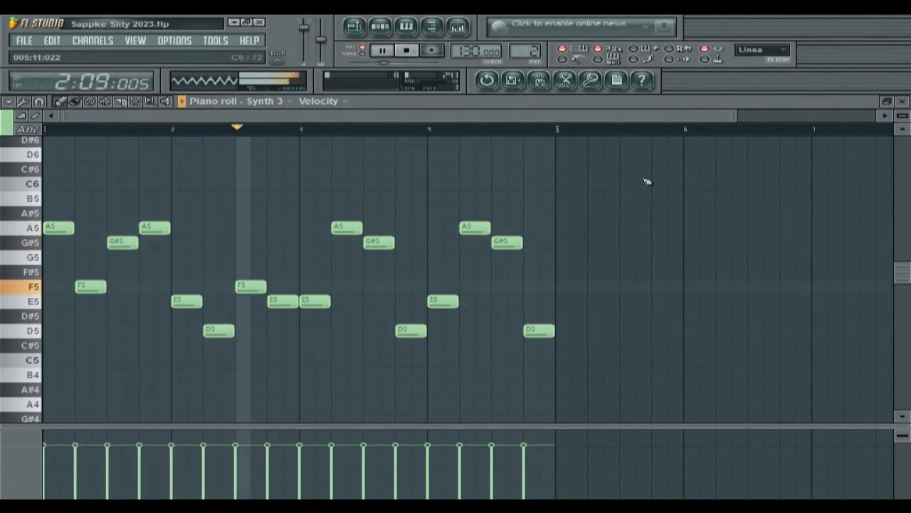
pyautogui.click(903, 101)
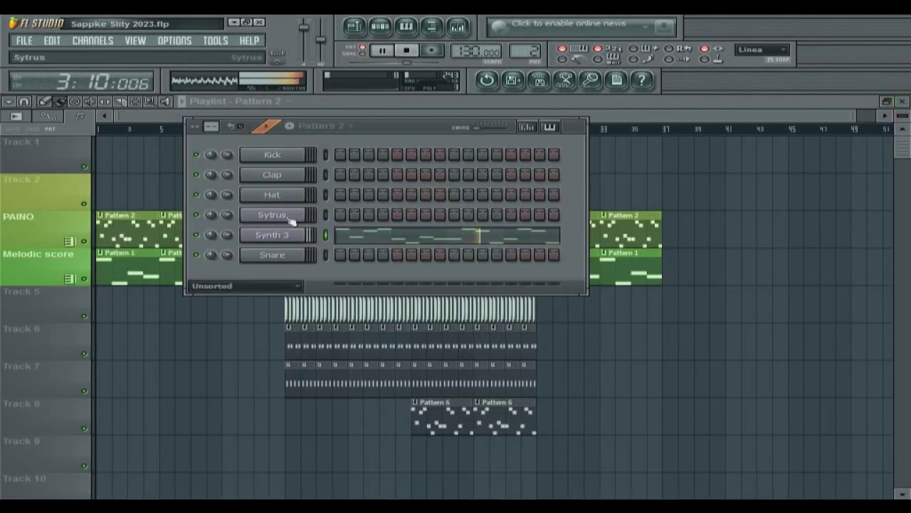
pyautogui.click(302, 216)
pyautogui.click(405, 50)
# Open Pattern 1's Sytrus notes from the Melodic score track in the piano roll and play them through
pyautogui.doubleClick(112, 267)
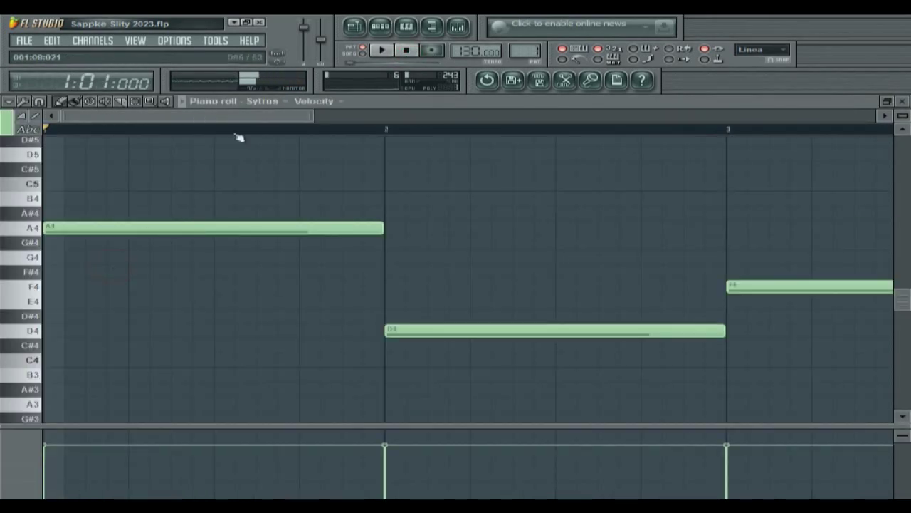
pyautogui.moveTo(313, 115); pyautogui.dragTo(794, 115)
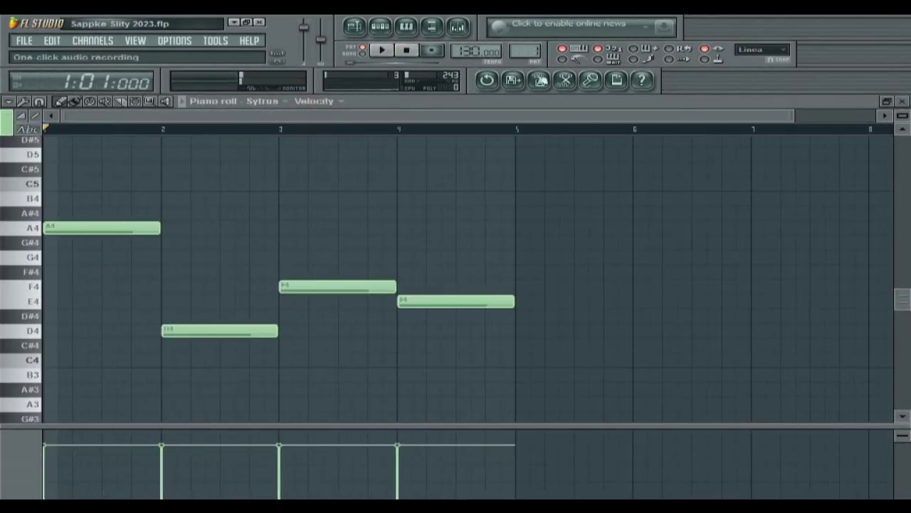
pyautogui.click(385, 51)
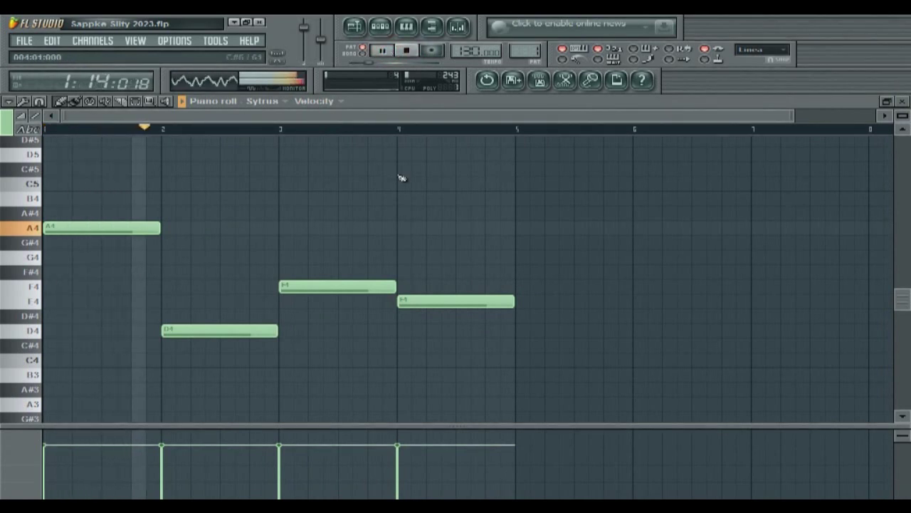
pyautogui.click(409, 51)
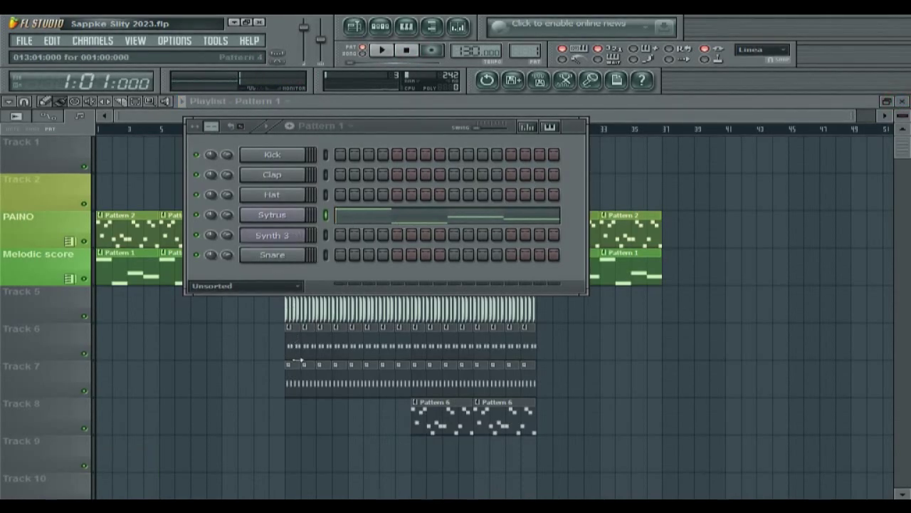
# Mute the Melodic score and PAINO tracks, and play Pattern 3's Sytrus notes from Track 2 in the piano roll
pyautogui.click(83, 279)
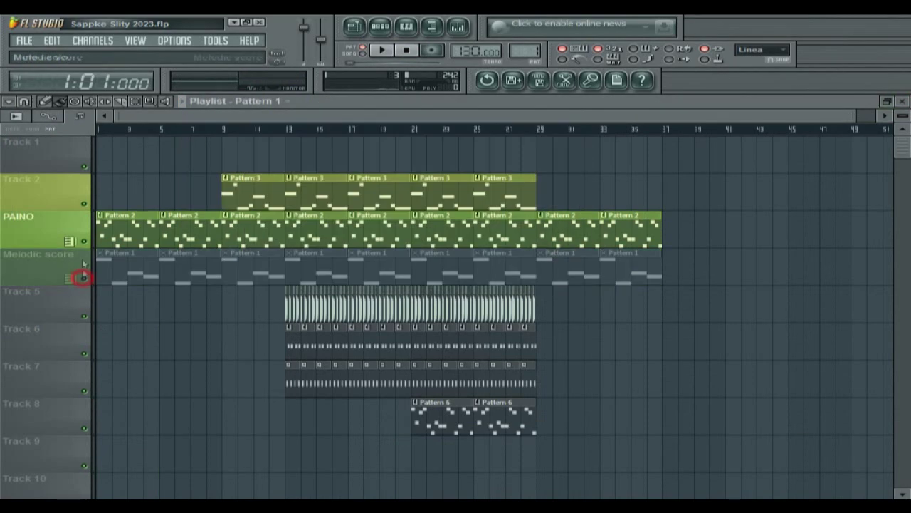
pyautogui.click(83, 241)
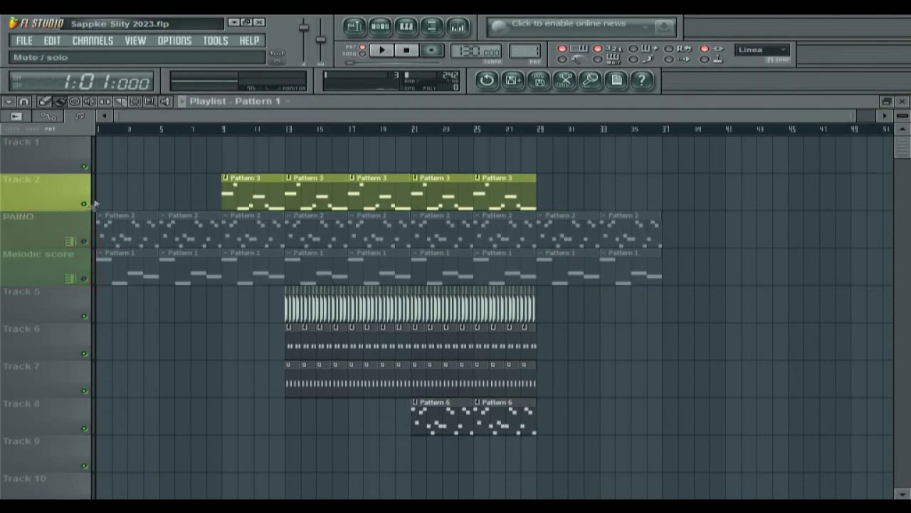
pyautogui.doubleClick(242, 185)
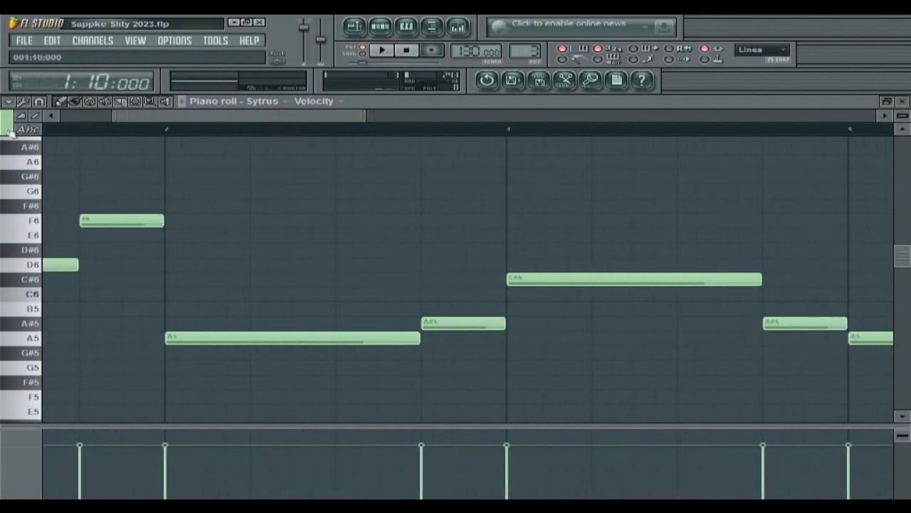
pyautogui.moveTo(358, 118); pyautogui.dragTo(431, 113)
pyautogui.click(413, 51)
pyautogui.click(389, 51)
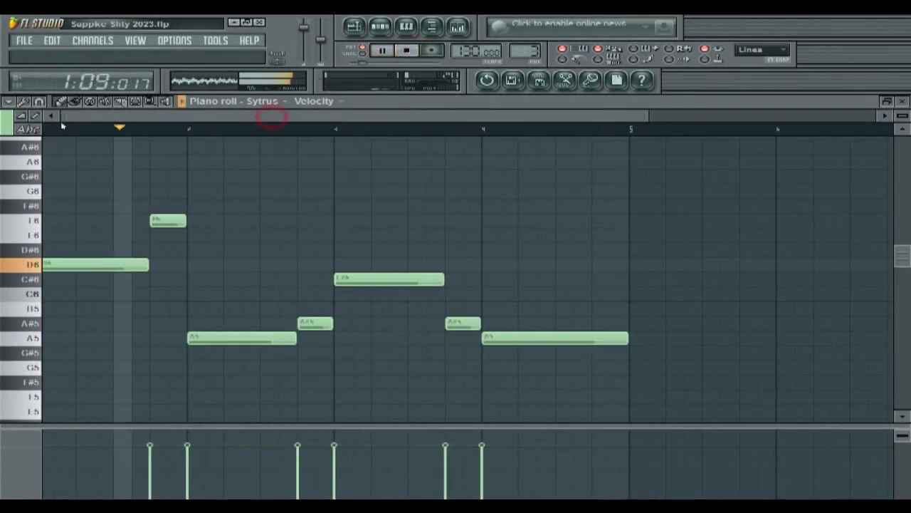
pyautogui.moveTo(648, 115); pyautogui.dragTo(772, 115)
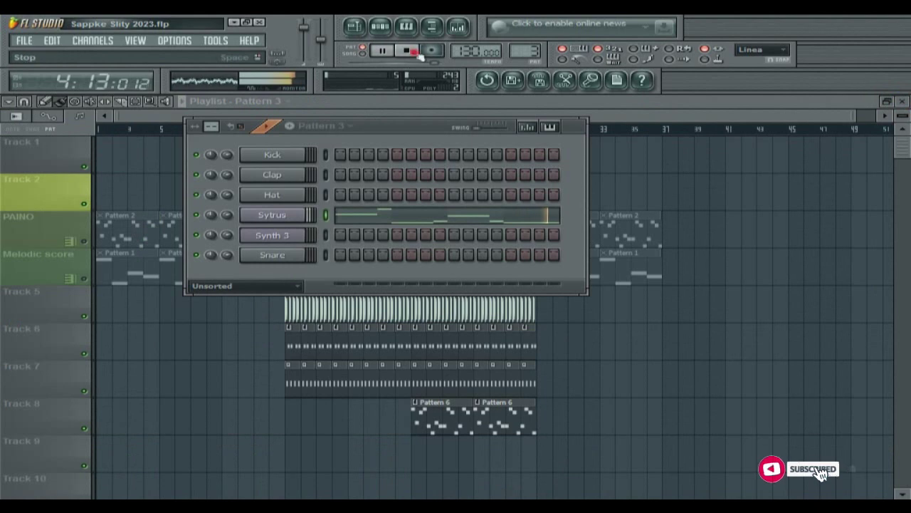
pyautogui.press('space')
# Mute Track 2, solo Track 5 and play it in song mode from bar 13
pyautogui.click(67, 191)
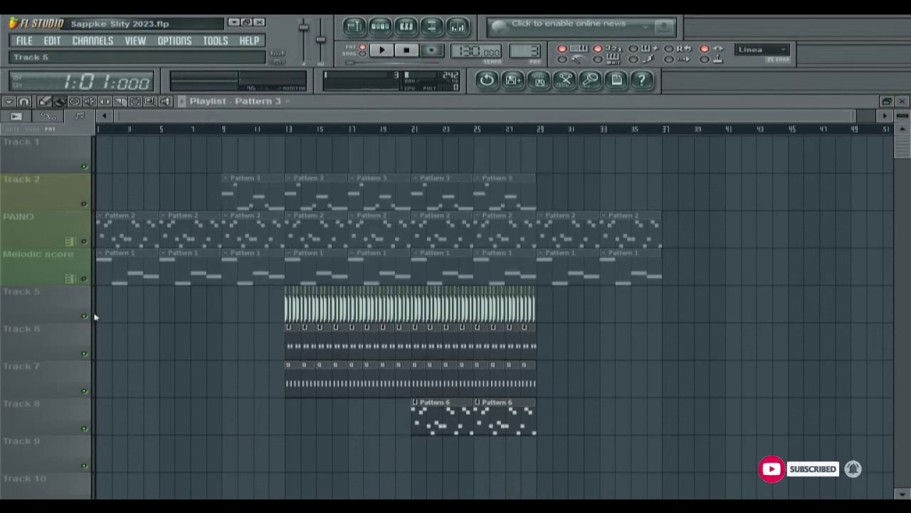
pyautogui.click(282, 130)
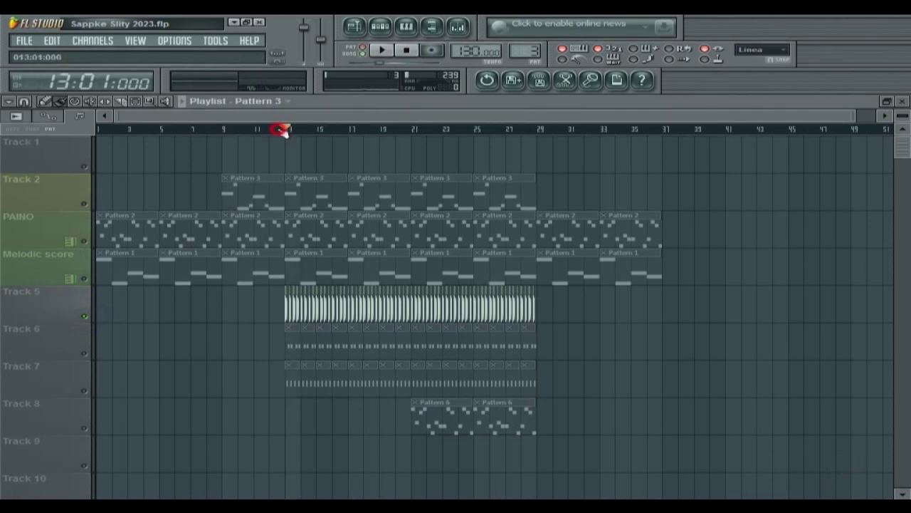
pyautogui.click(383, 51)
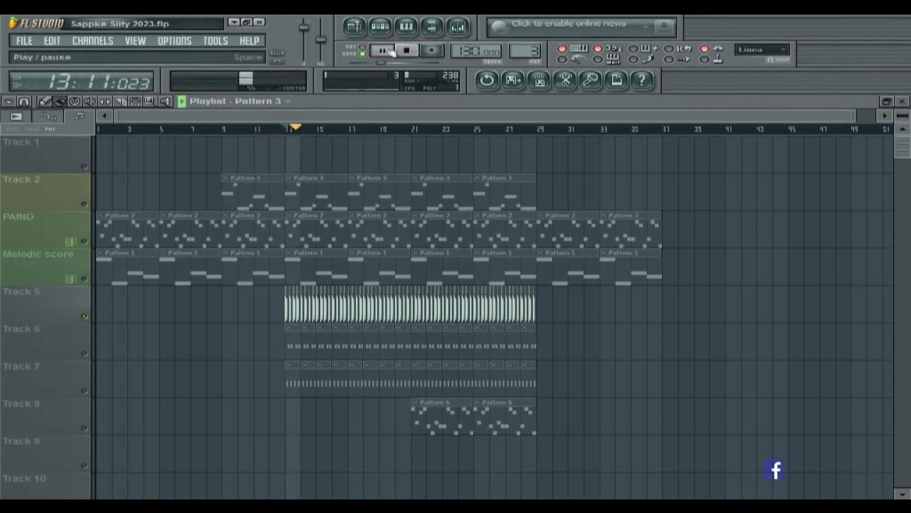
pyautogui.press('space')
# Unmute Track 6, mute Track 5 and play Track 6 alone in song mode from bar 13
pyautogui.click(81, 354)
pyautogui.click(84, 317)
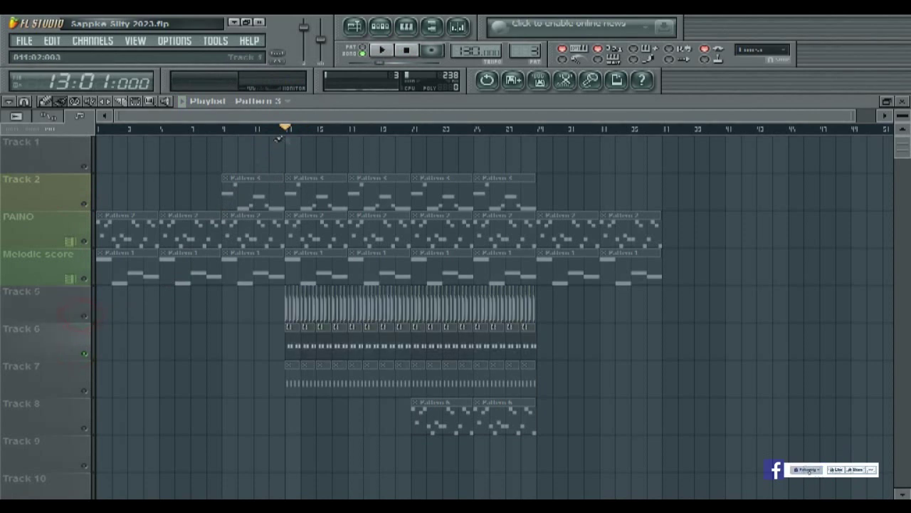
pyautogui.click(385, 50)
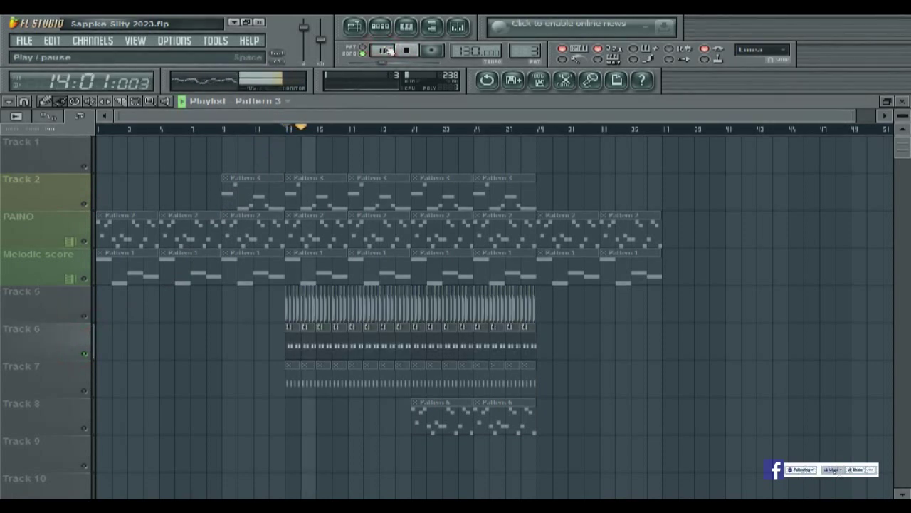
# Inspect the Sytrus channel from the channel rack during playback, close its settings and stop playback
pyautogui.click(380, 25)
pyautogui.click(274, 220)
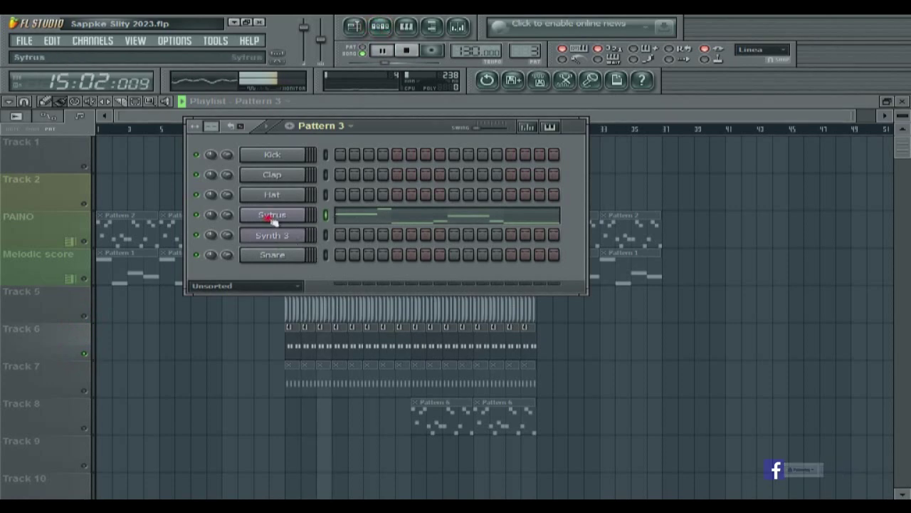
pyautogui.click(534, 192)
pyautogui.click(714, 139)
pyautogui.press('space')
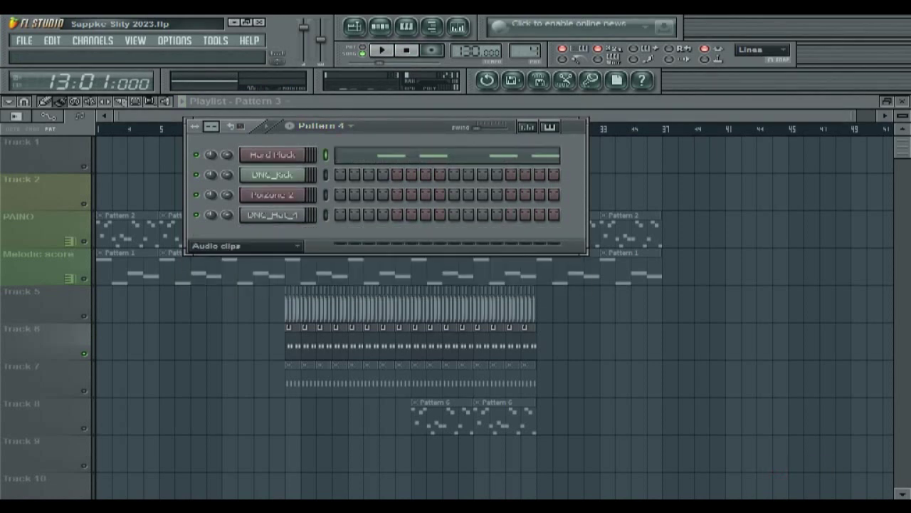
# Play Track 6 again while viewing Pattern 4's Hard Pluck synth, close its windows and stop playback
pyautogui.click(381, 50)
pyautogui.click(272, 154)
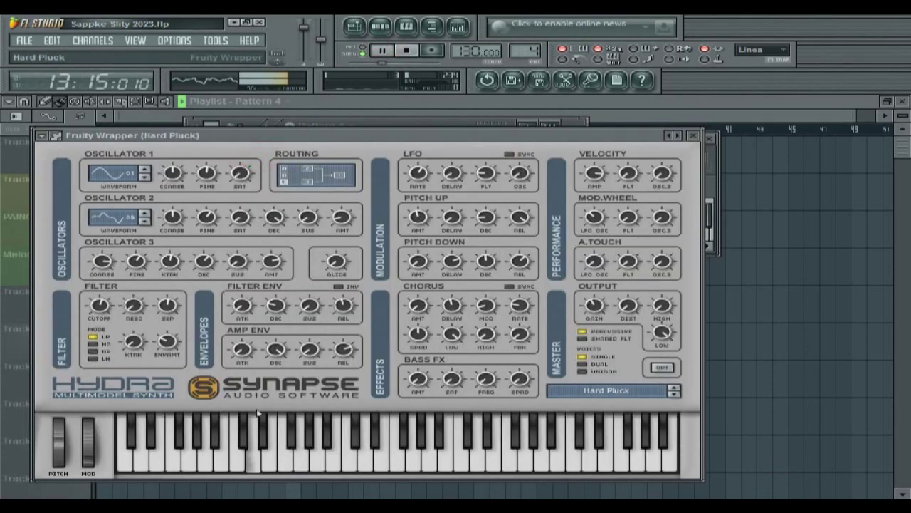
pyautogui.click(693, 136)
pyautogui.click(710, 137)
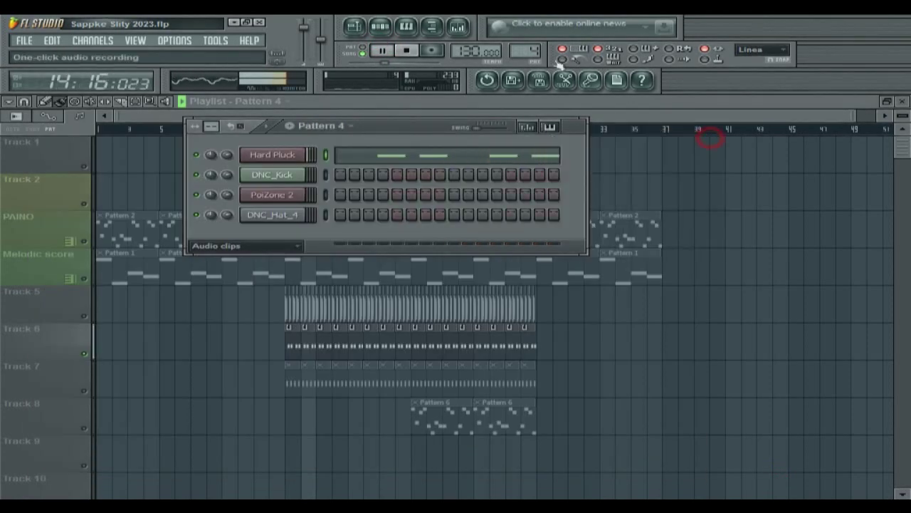
pyautogui.click(406, 49)
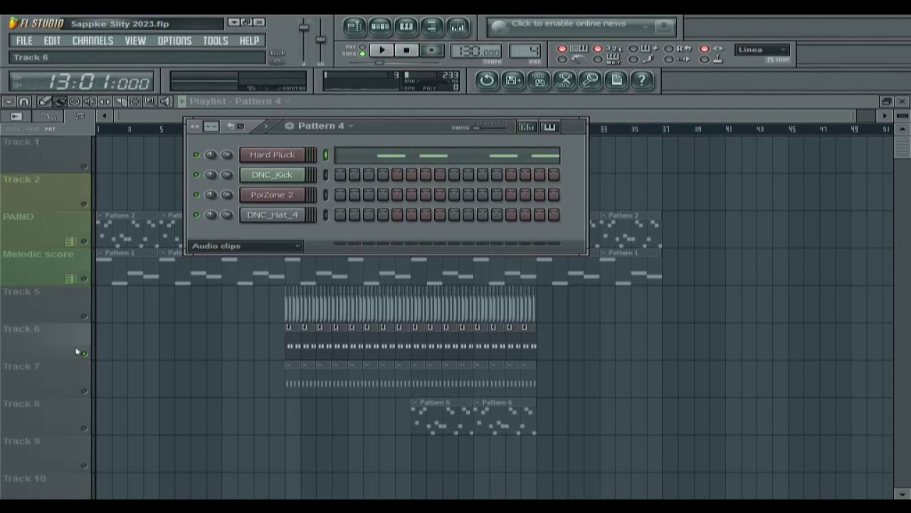
# Unmute Track 7, mute Track 6, and play Track 7 alone from bar 13 before pausing
pyautogui.click(76, 349)
pyautogui.click(83, 386)
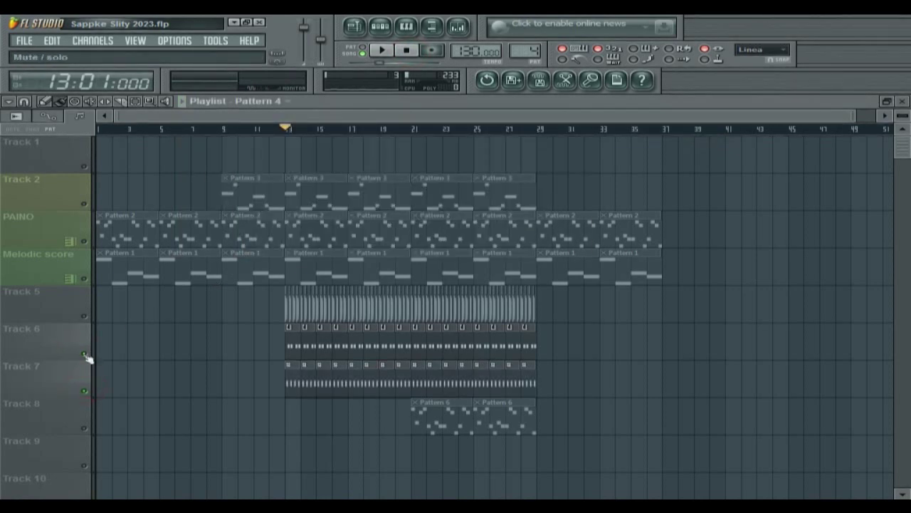
pyautogui.click(85, 354)
pyautogui.click(381, 51)
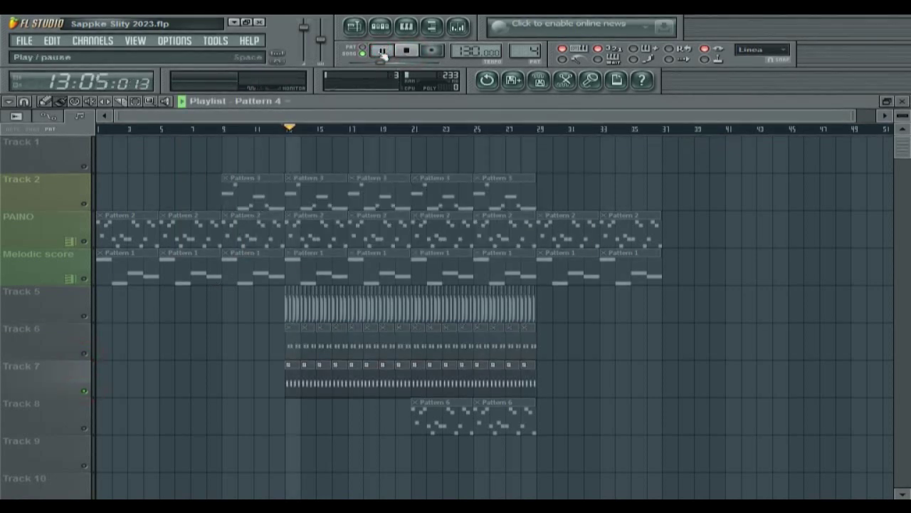
pyautogui.click(382, 51)
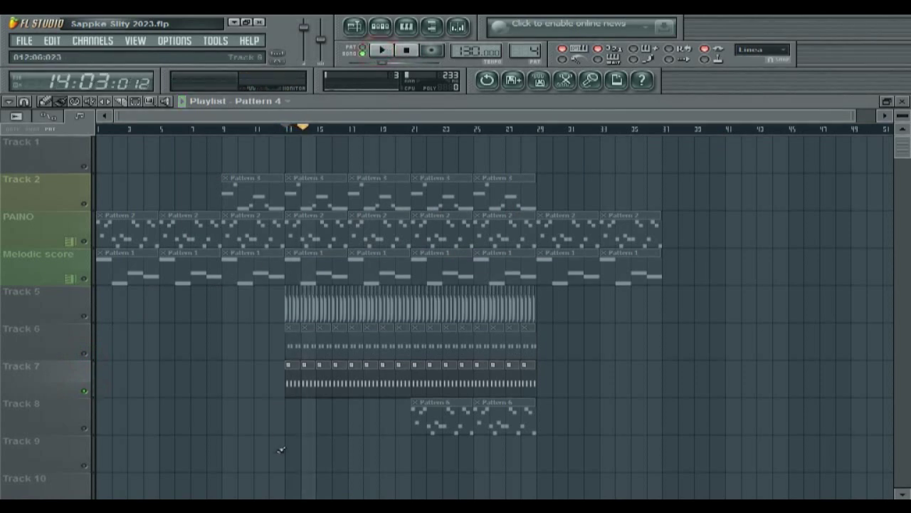
# Unmute Track 8, mute Track 7 and play Track 8's Pattern 6 clips from bar 21
pyautogui.click(84, 428)
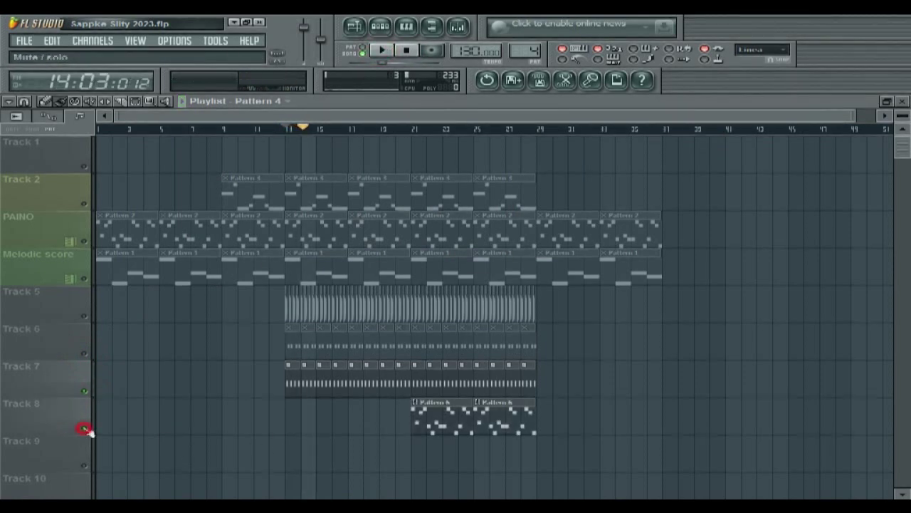
pyautogui.click(84, 392)
pyautogui.click(415, 129)
pyautogui.click(382, 50)
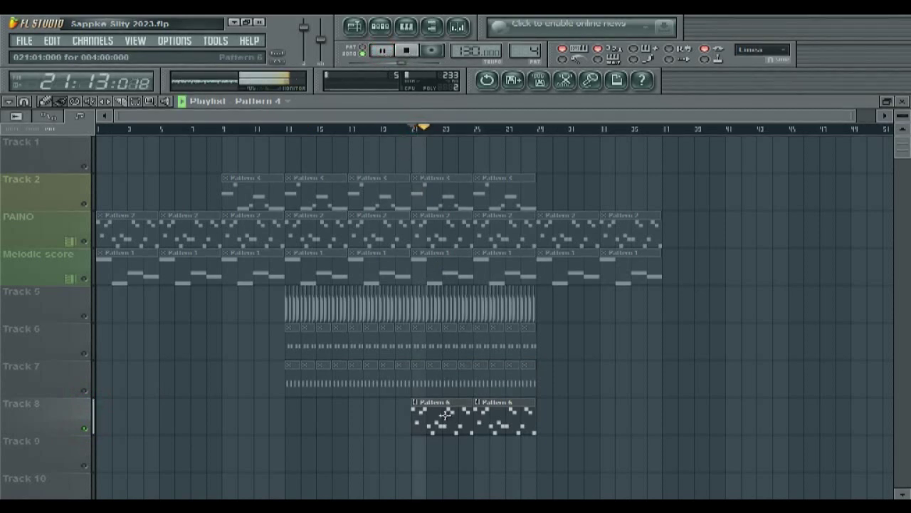
# Open the PoiZone 2 synth from the channel rack, view its preset library, close its windows and stop playback
pyautogui.click(380, 27)
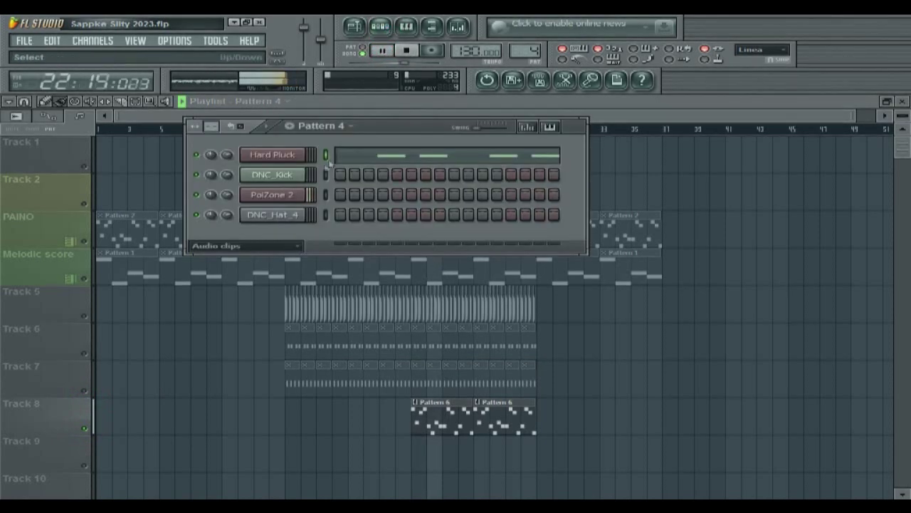
pyautogui.click(278, 194)
pyautogui.moveTo(144, 153); pyautogui.dragTo(339, 137)
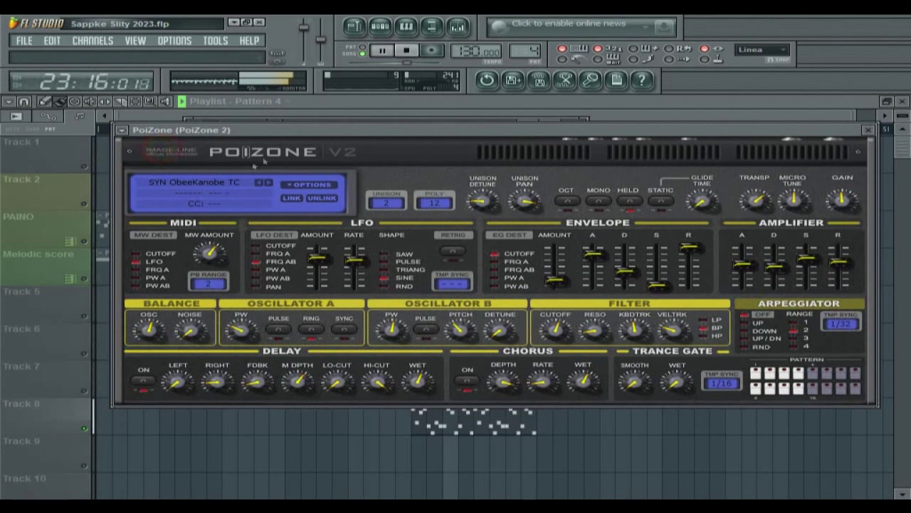
pyautogui.click(203, 184)
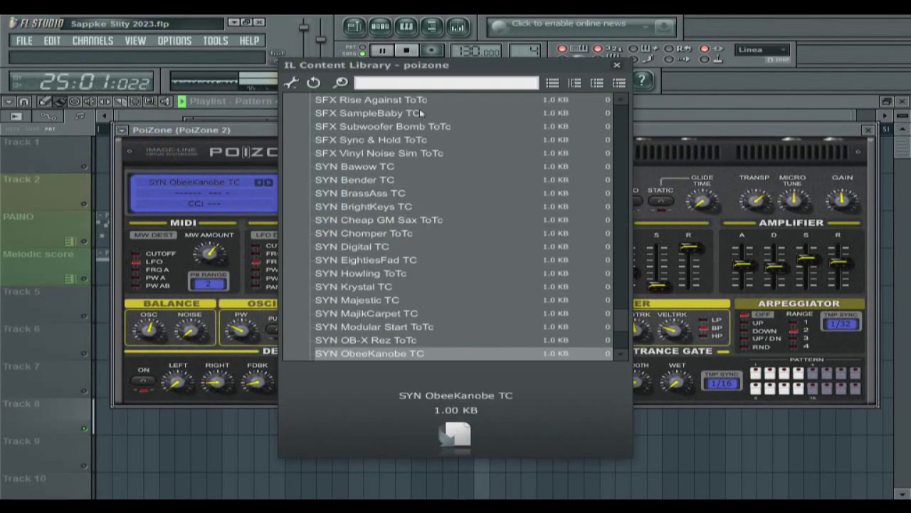
pyautogui.click(406, 83)
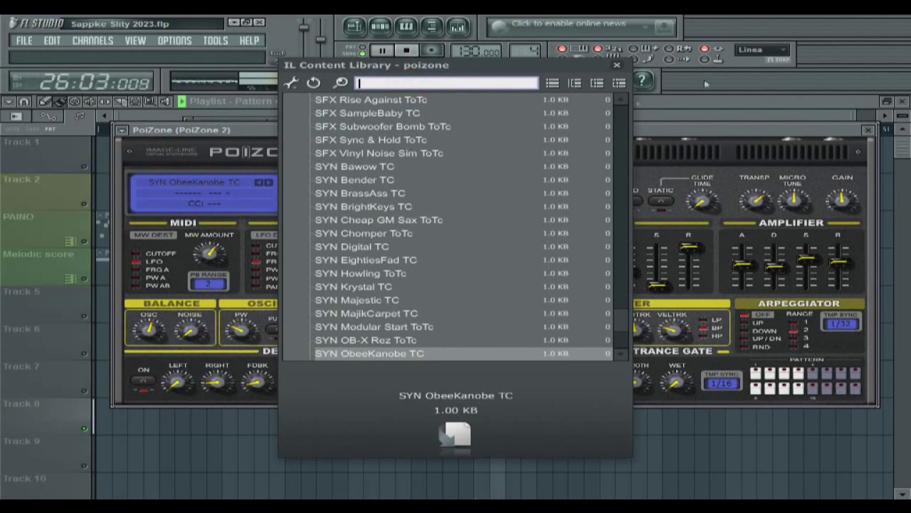
pyautogui.click(617, 66)
pyautogui.click(869, 130)
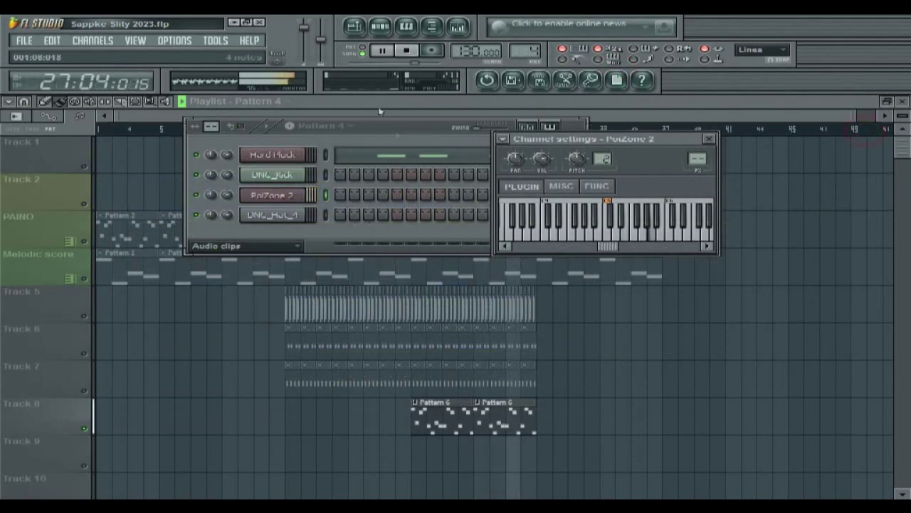
pyautogui.click(416, 55)
pyautogui.click(710, 140)
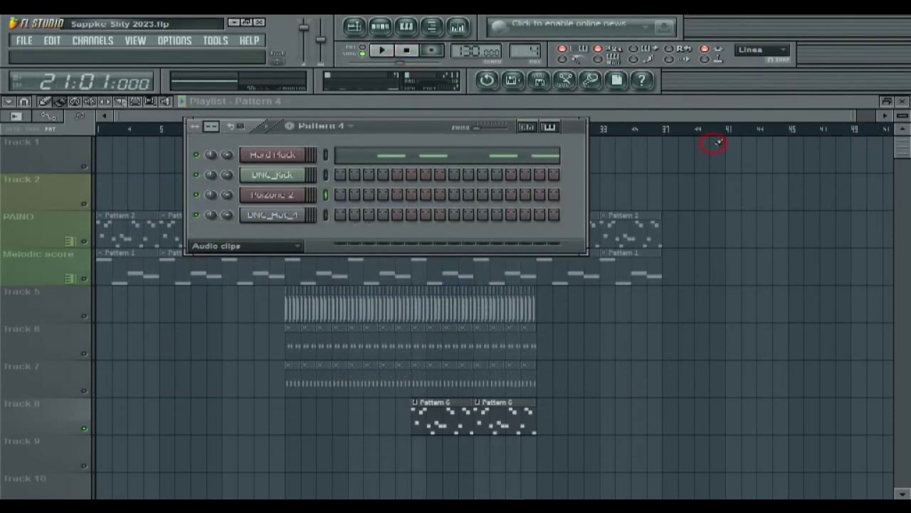
# Unmute Tracks 5, 6 and 7, mute Track 8, play them together from bar 13 and stop
pyautogui.click(86, 318)
pyautogui.click(86, 351)
pyautogui.click(85, 389)
pyautogui.click(85, 427)
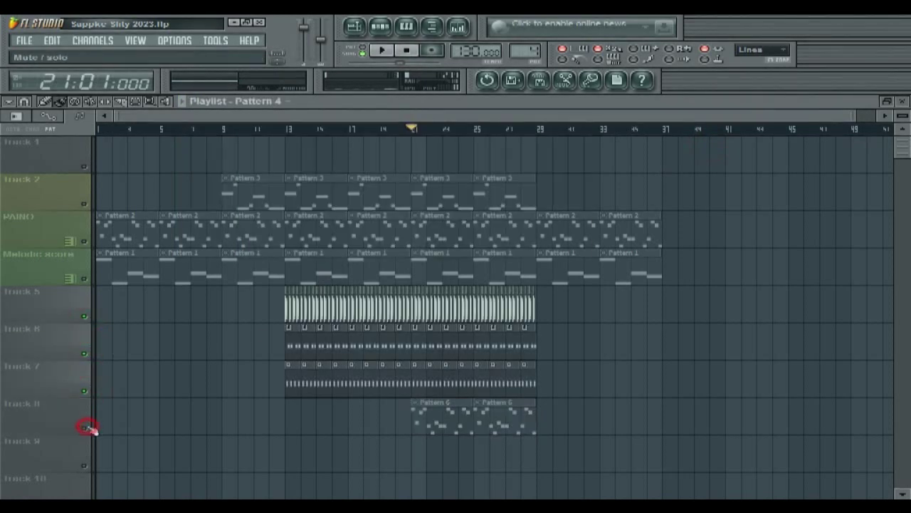
pyautogui.click(288, 129)
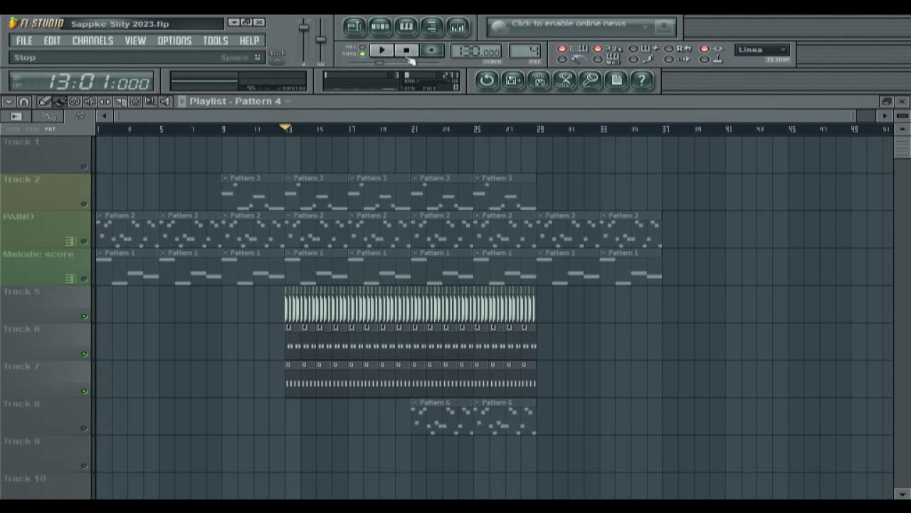
pyautogui.click(382, 51)
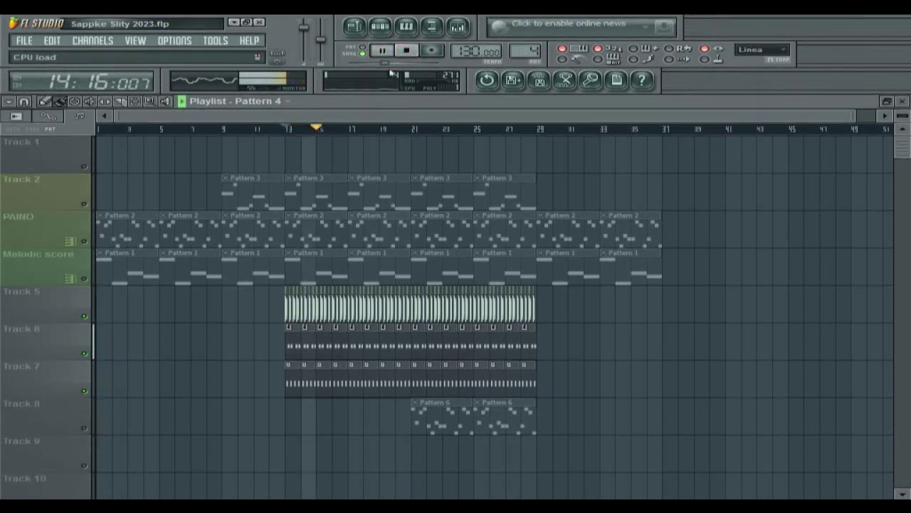
pyautogui.click(406, 51)
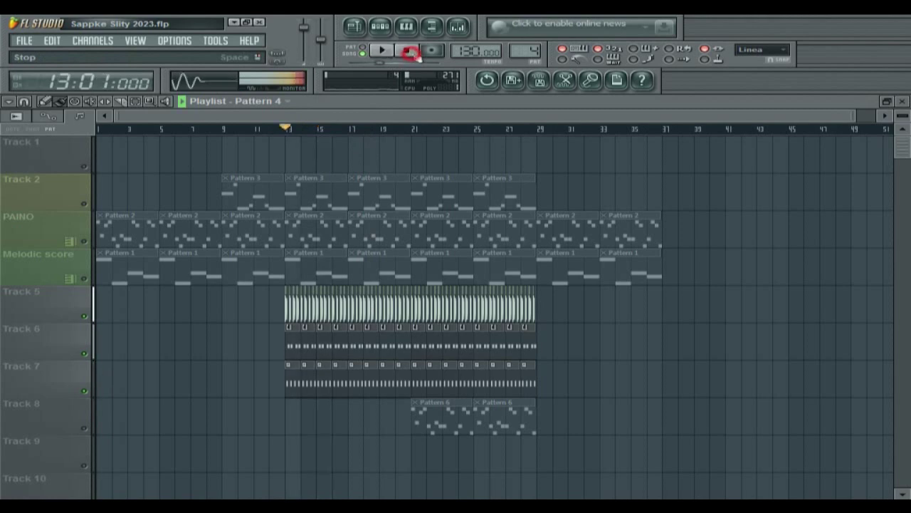
# Cancel the track soloing so that every playlist track is unmuted
pyautogui.click(84, 241)
pyautogui.rightClick(84, 242)
pyautogui.click(85, 241)
pyautogui.click(85, 241)
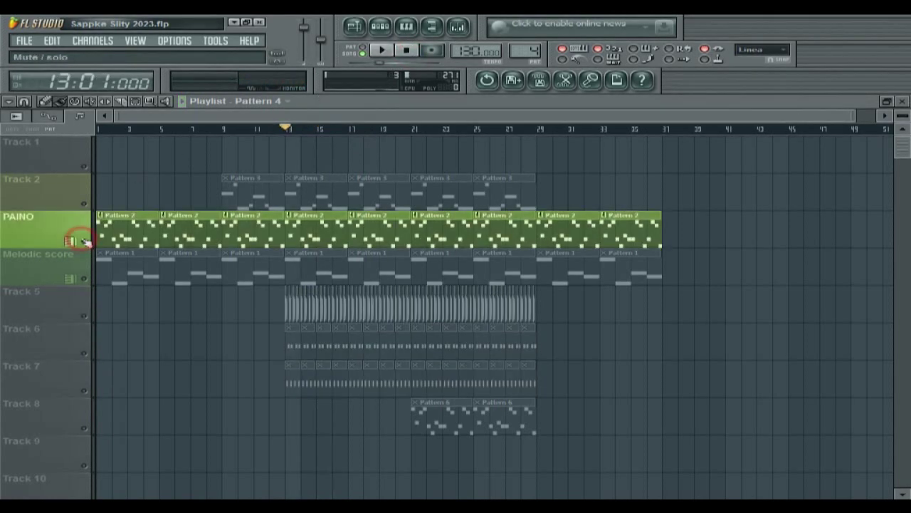
pyautogui.rightClick(84, 279)
pyautogui.rightClick(84, 279)
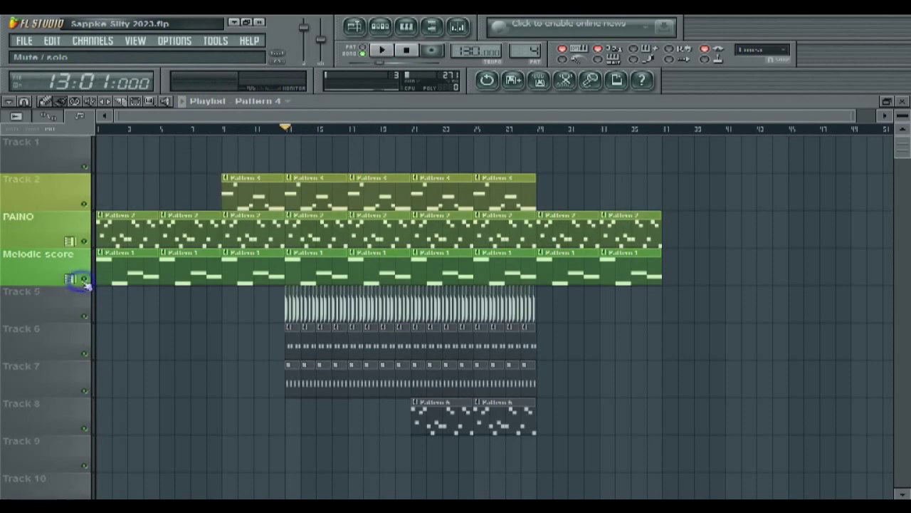
# Play the full arrangement from bar 1 with taller playlist tracks, and pause at the end of the last clips
pyautogui.click(407, 50)
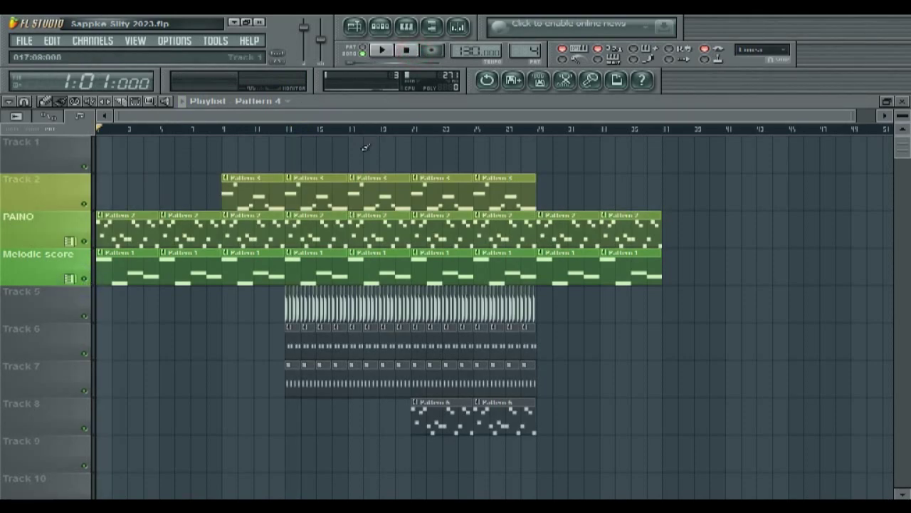
pyautogui.moveTo(854, 116); pyautogui.dragTo(875, 116)
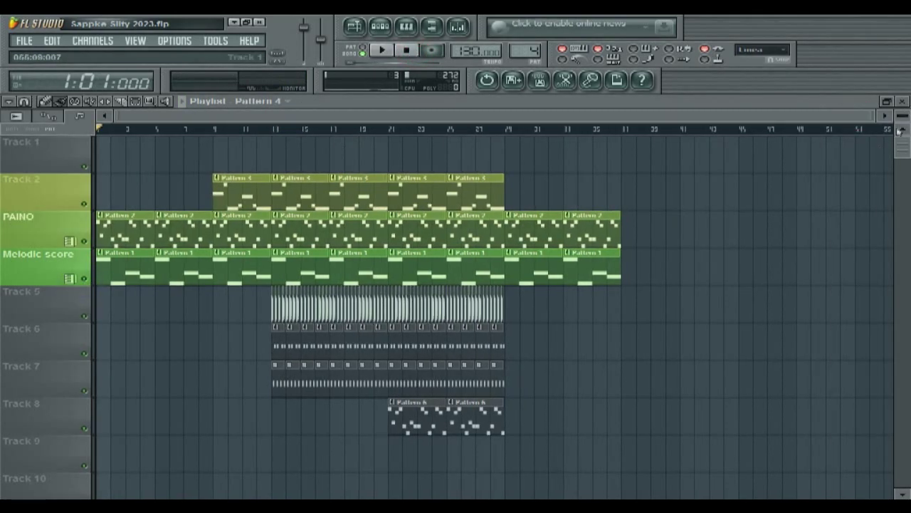
pyautogui.scroll(3, 503, 186)
pyautogui.scroll(-1, 504, 186)
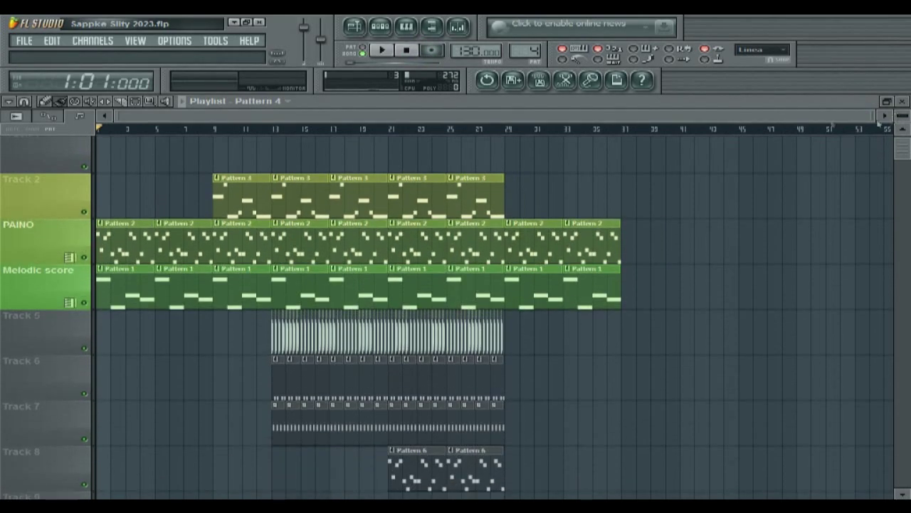
pyautogui.click(381, 51)
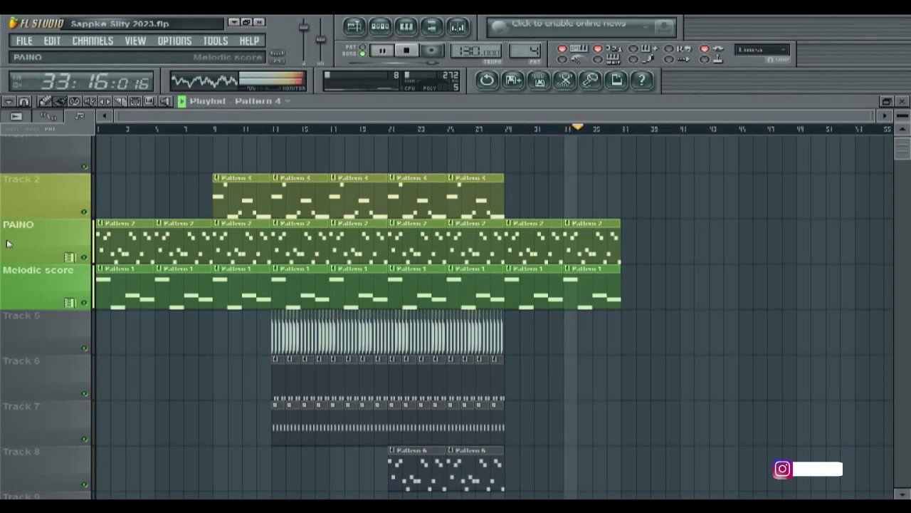
pyautogui.click(385, 52)
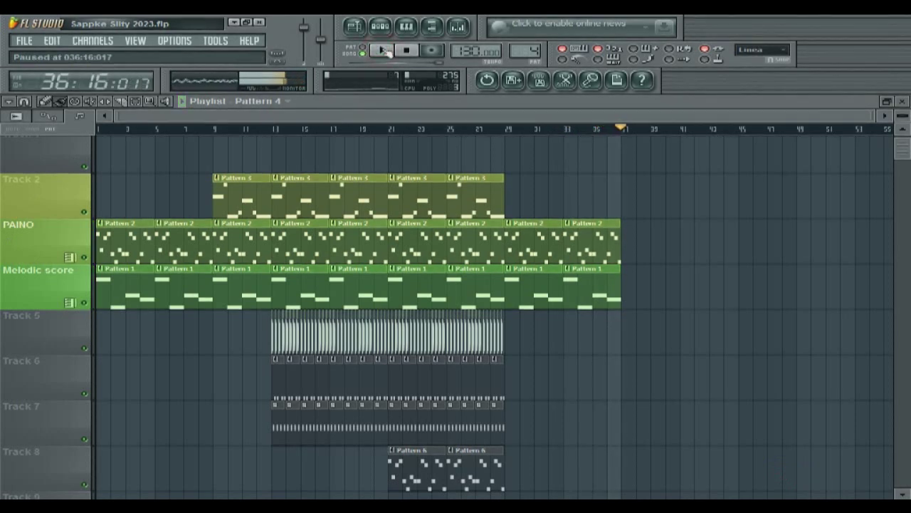